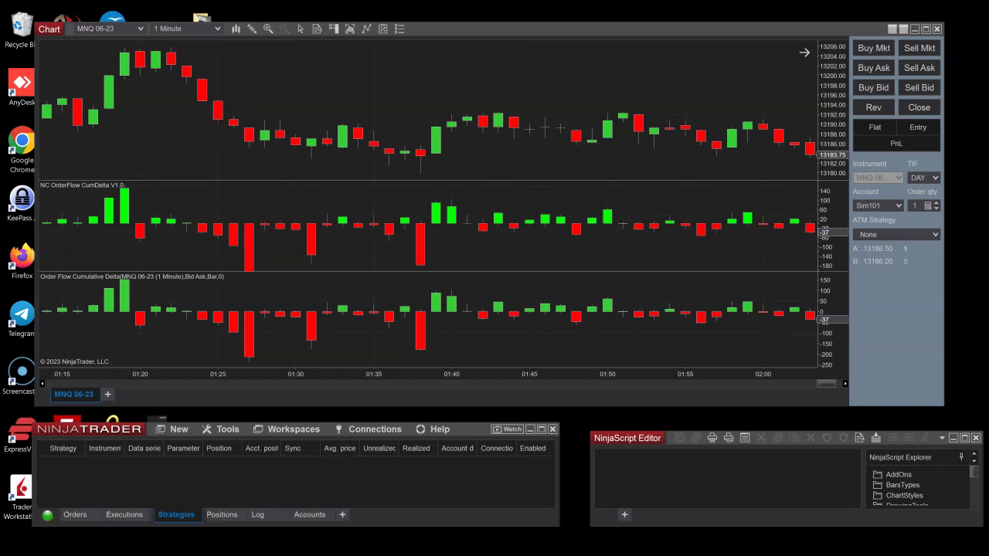
Step: Set the delta type of the chart's Order Flow Cumulative Delta indicator to Up Down Tick
{"action": "right_click", "coordinate": [190, 146]}
{"action": "left_click", "coordinate": [240, 218]}
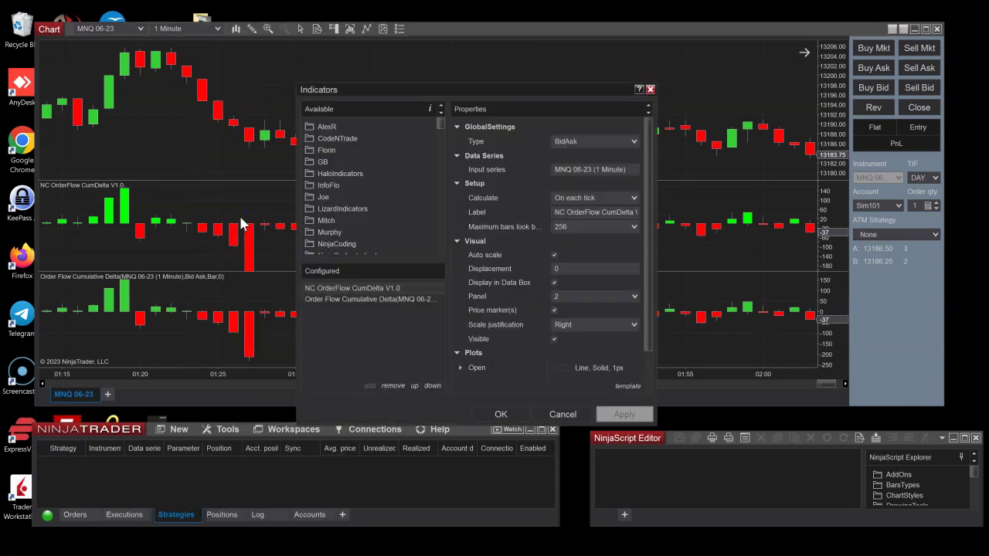
{"action": "left_click", "coordinate": [375, 299]}
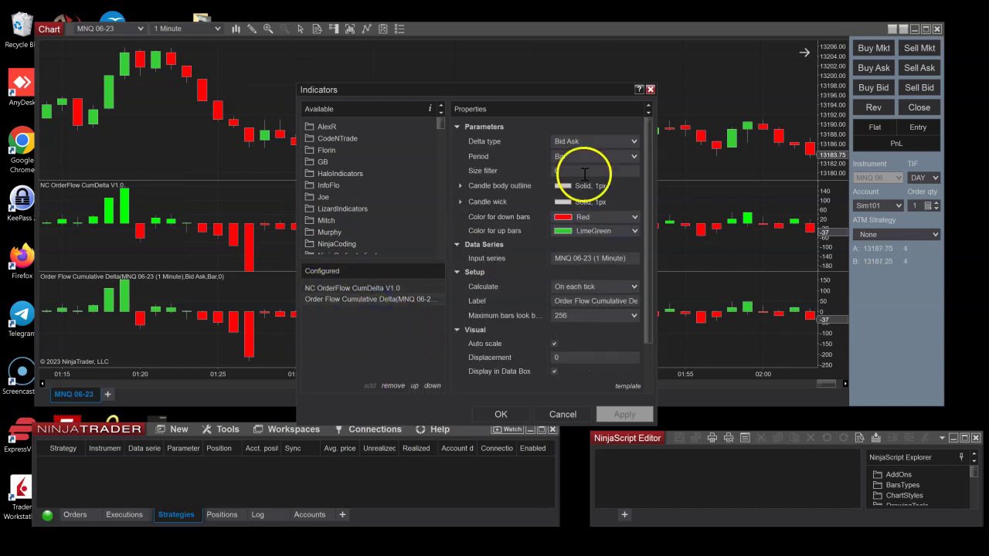
{"action": "left_click", "coordinate": [572, 144]}
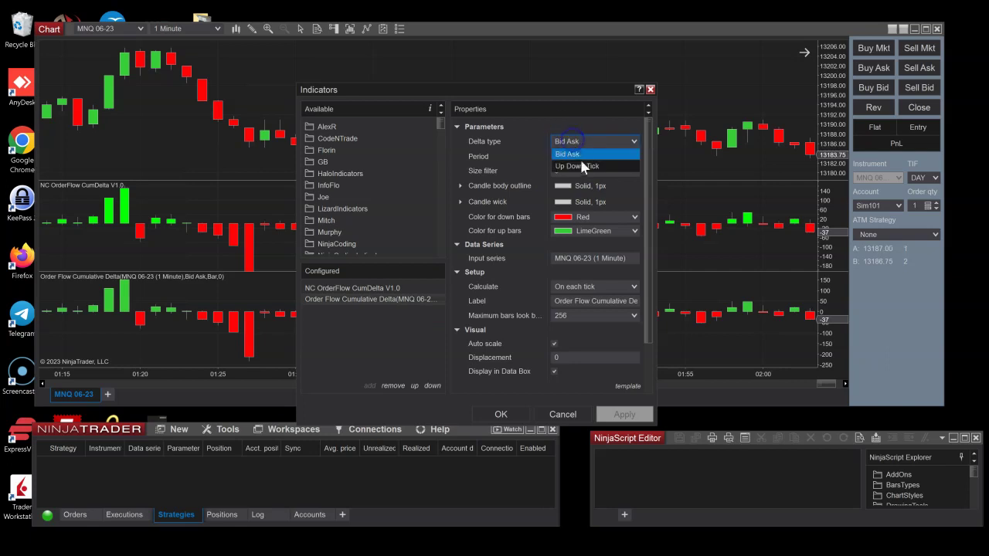
{"action": "left_click", "coordinate": [581, 165]}
Step: Set the NC OrderFlow CumDelta V1.0 indicator's type to UpDownTick and apply the indicator changes to the chart
{"action": "left_click", "coordinate": [399, 288]}
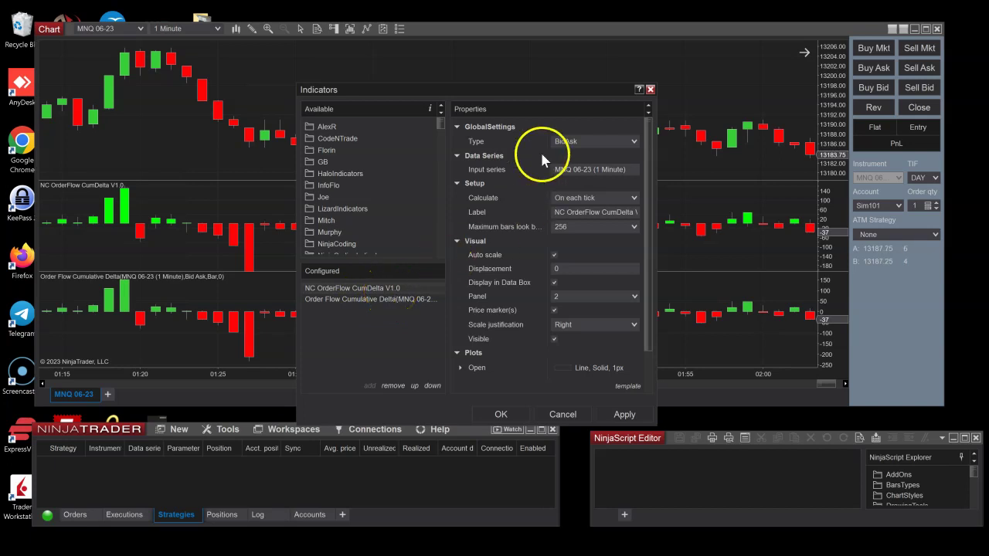
{"action": "left_click", "coordinate": [572, 142]}
{"action": "left_click", "coordinate": [564, 160]}
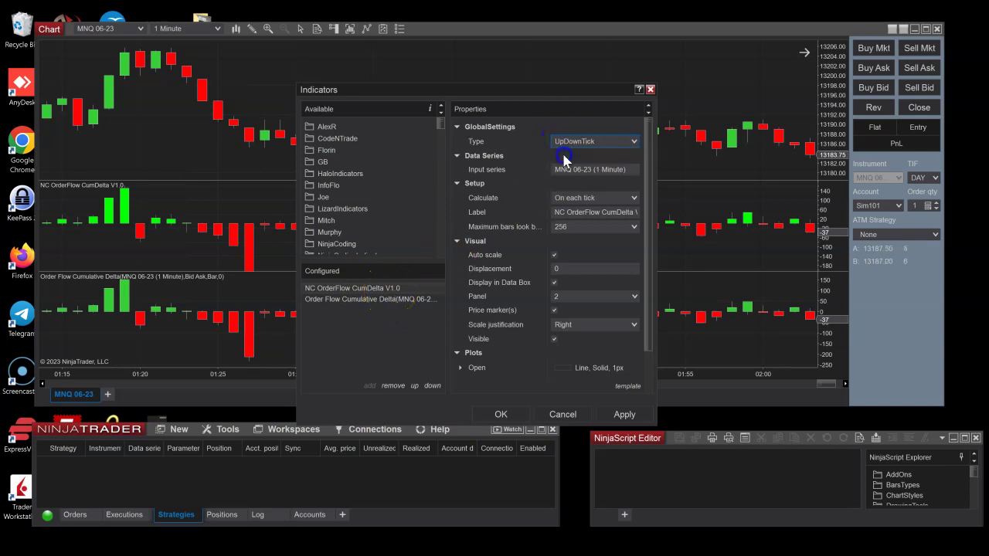
{"action": "left_click", "coordinate": [507, 415]}
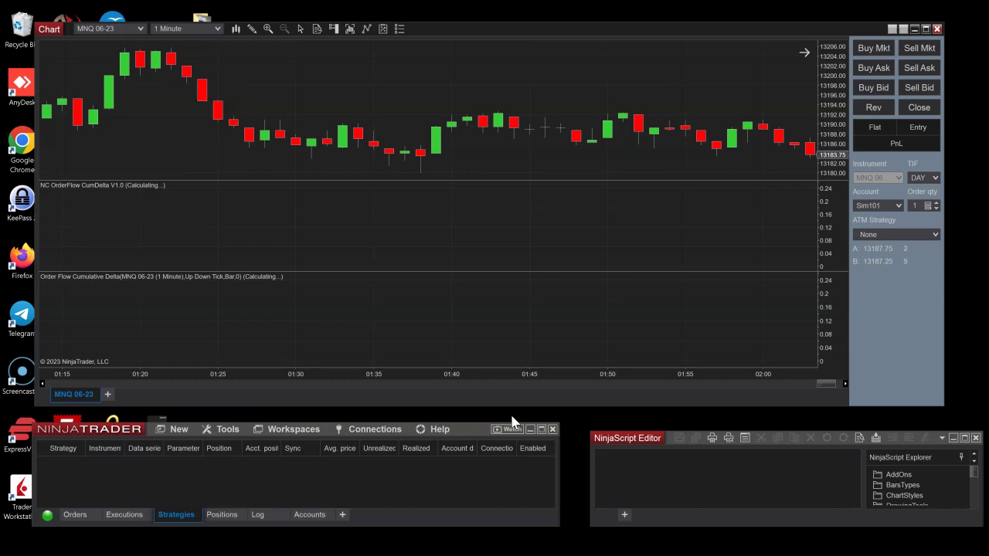
Step: Show the Data Box, place it over the chart's upper-right corner and enlarge it slightly, with the latest bars in view
{"action": "left_click_drag", "start_coordinate": [227, 160], "coordinate": [570, 144]}
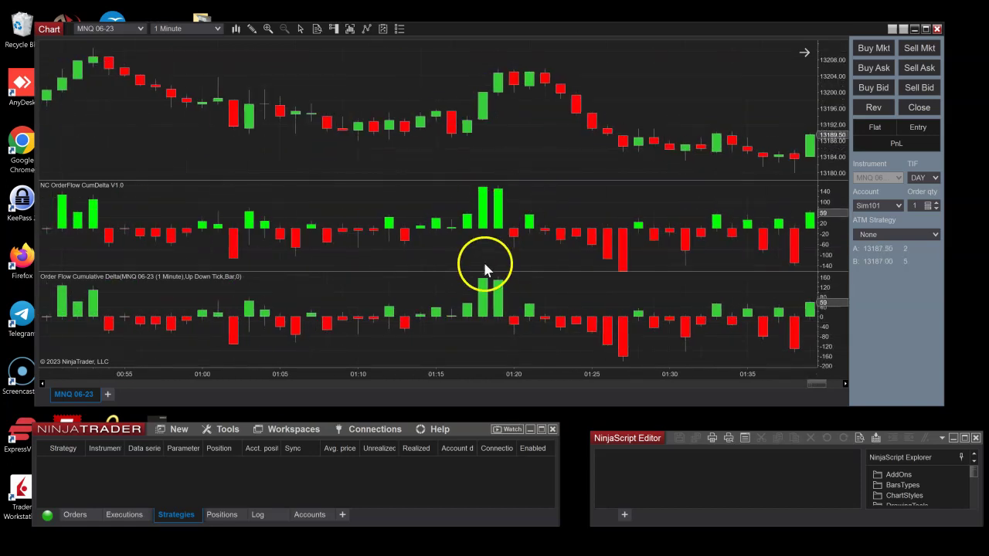
{"action": "key", "text": "ctrl+d"}
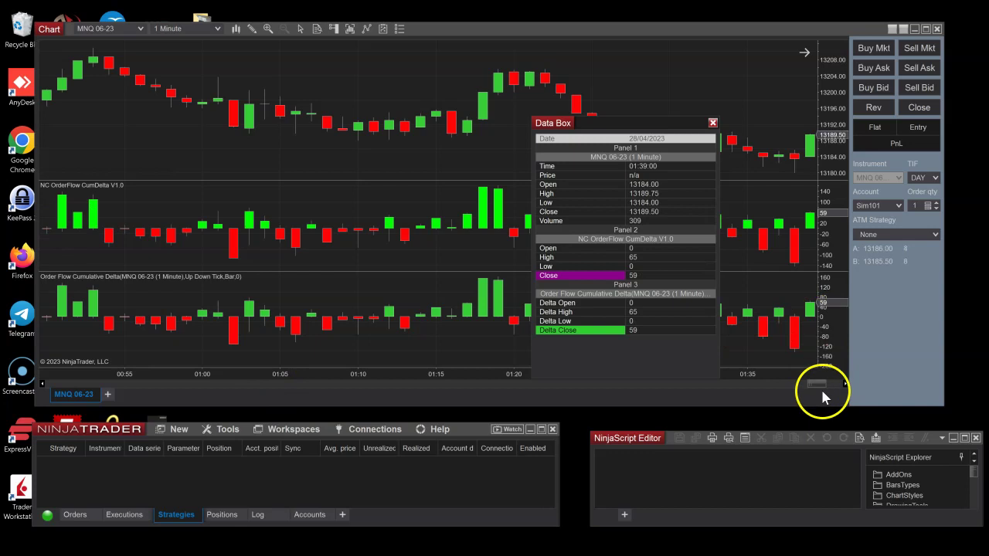
{"action": "left_click", "coordinate": [845, 383]}
{"action": "left_click_drag", "start_coordinate": [682, 138], "coordinate": [879, 139]}
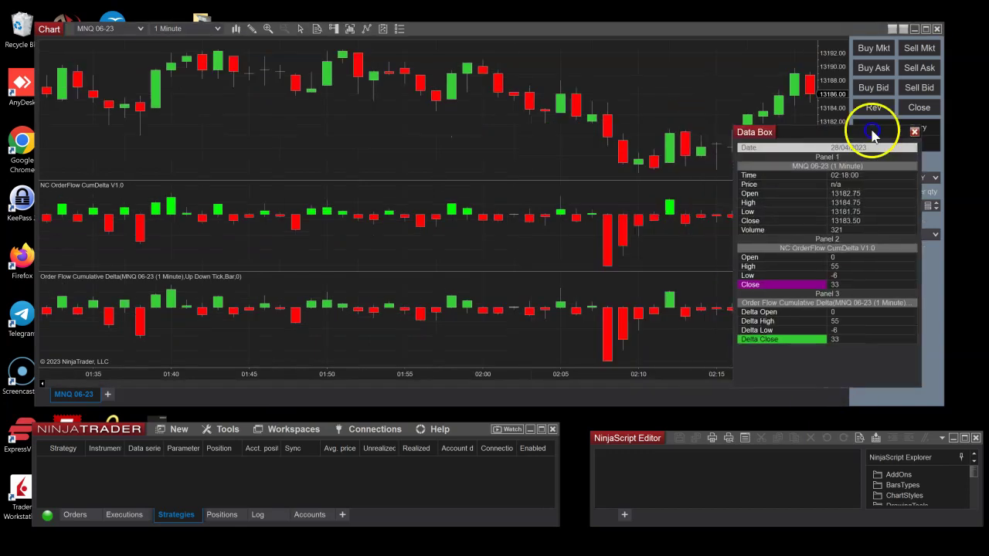
{"action": "left_click_drag", "start_coordinate": [574, 258], "coordinate": [221, 176]}
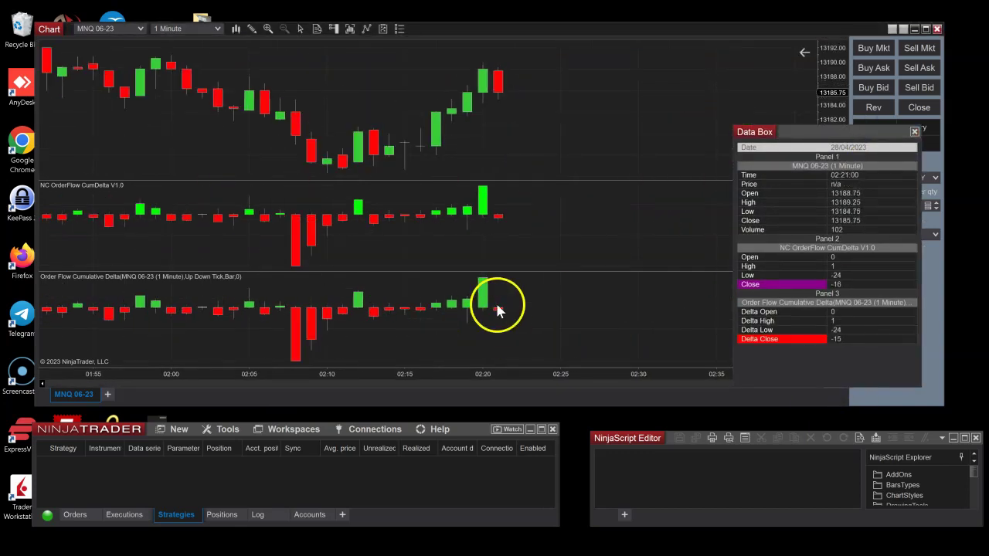
{"action": "left_click_drag", "start_coordinate": [758, 133], "coordinate": [756, 48]}
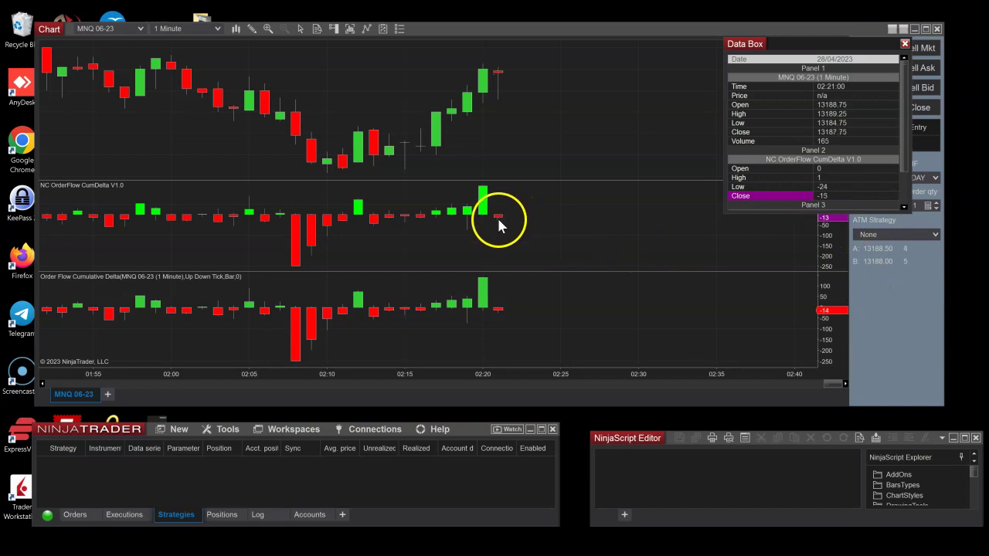
{"action": "left_click_drag", "start_coordinate": [748, 212], "coordinate": [748, 243]}
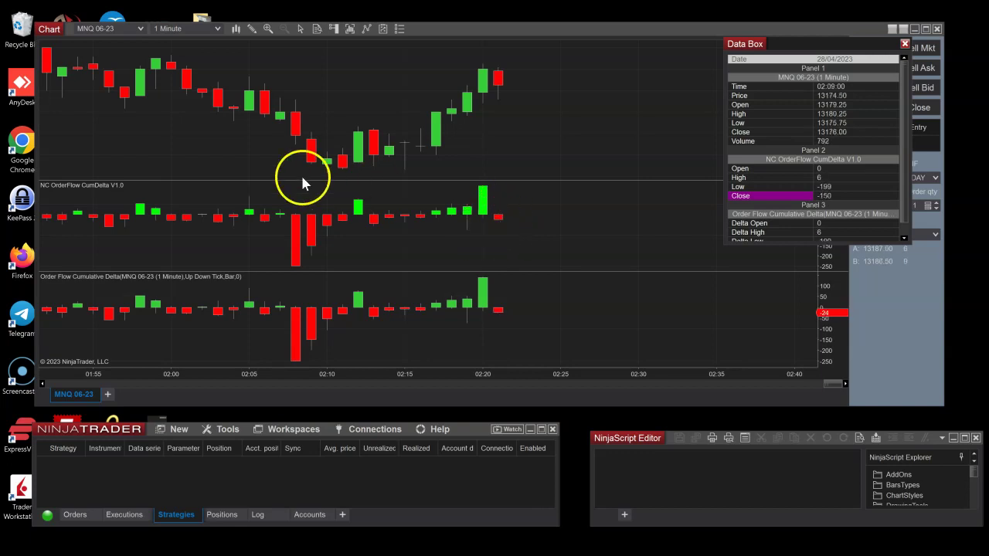
Step: Compare both indicators' delta values on historical bars in up/down tick mode
{"action": "left_click_drag", "start_coordinate": [278, 359], "coordinate": [341, 368]}
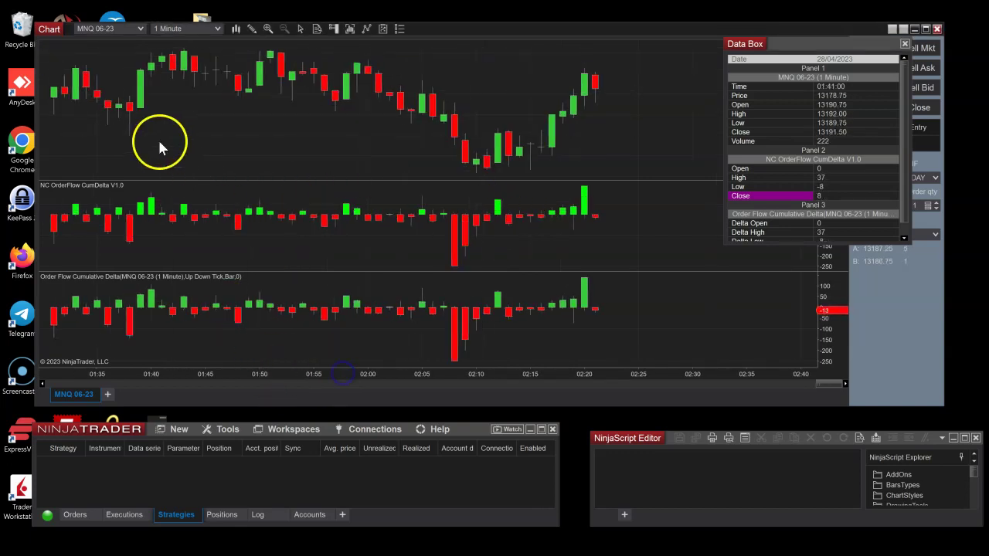
{"action": "left_click_drag", "start_coordinate": [159, 144], "coordinate": [369, 161]}
{"action": "left_click", "coordinate": [336, 204]}
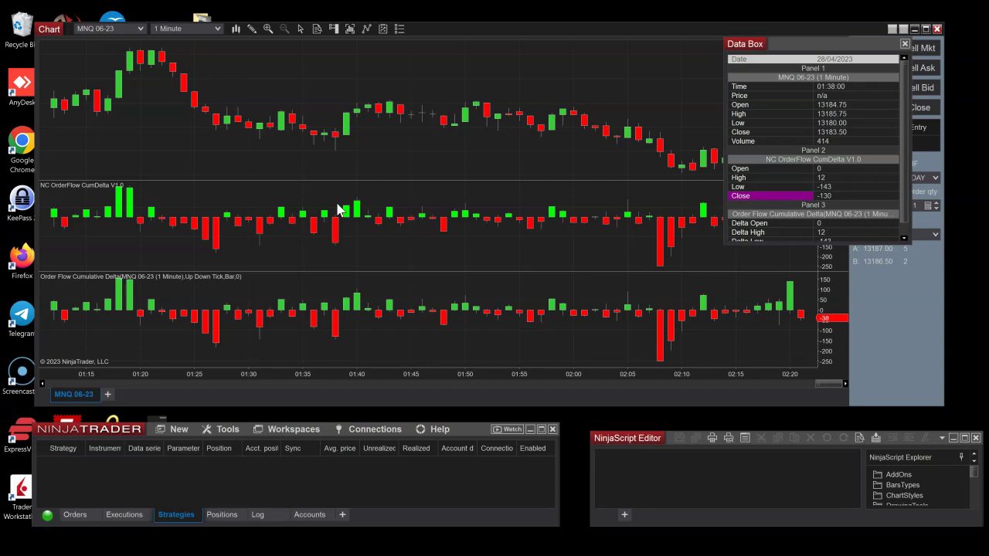
{"action": "left_click_drag", "start_coordinate": [825, 384], "coordinate": [695, 376]}
Step: Switch the NC OrderFlow CumDelta V1.0 indicator's type to BidAsk
{"action": "right_click", "coordinate": [376, 147]}
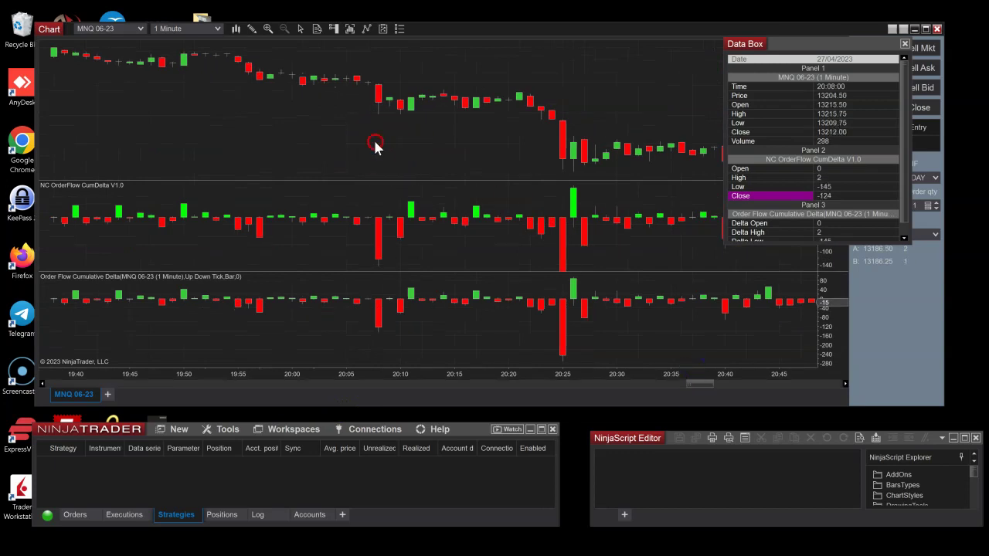
{"action": "left_click", "coordinate": [417, 211]}
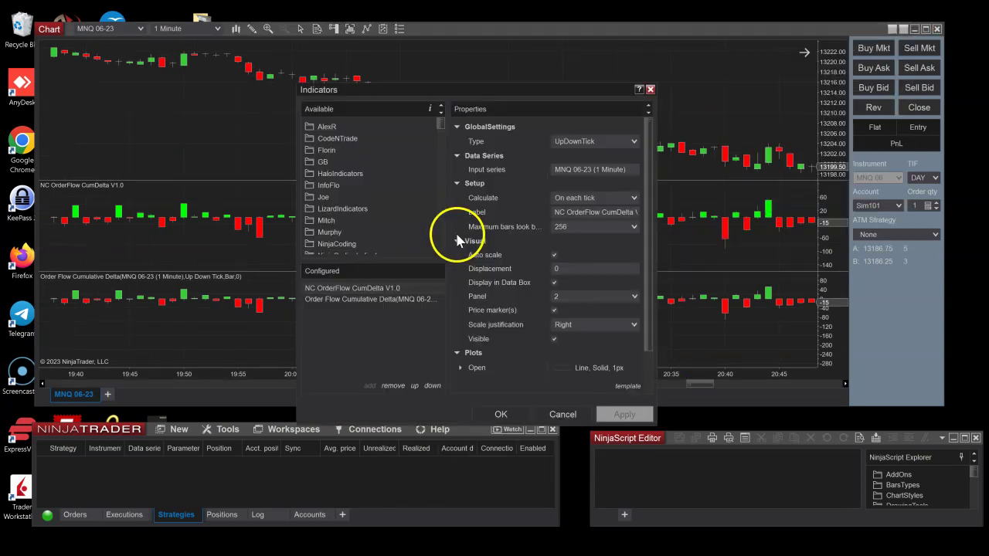
{"action": "left_click", "coordinate": [564, 141]}
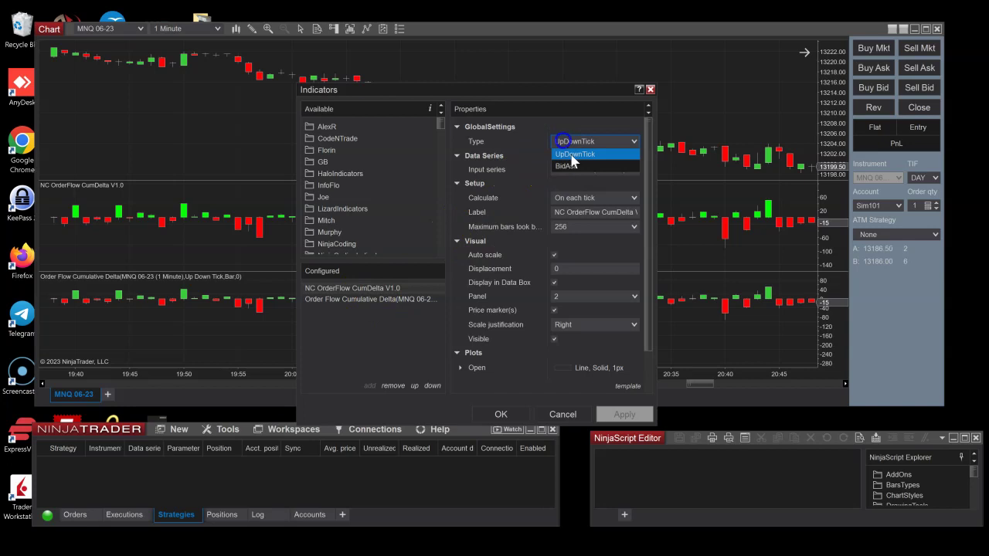
{"action": "left_click", "coordinate": [568, 166]}
Step: Switch the Order Flow Cumulative Delta indicator's delta type to Bid Ask and apply the changes to the chart
{"action": "left_click", "coordinate": [424, 299]}
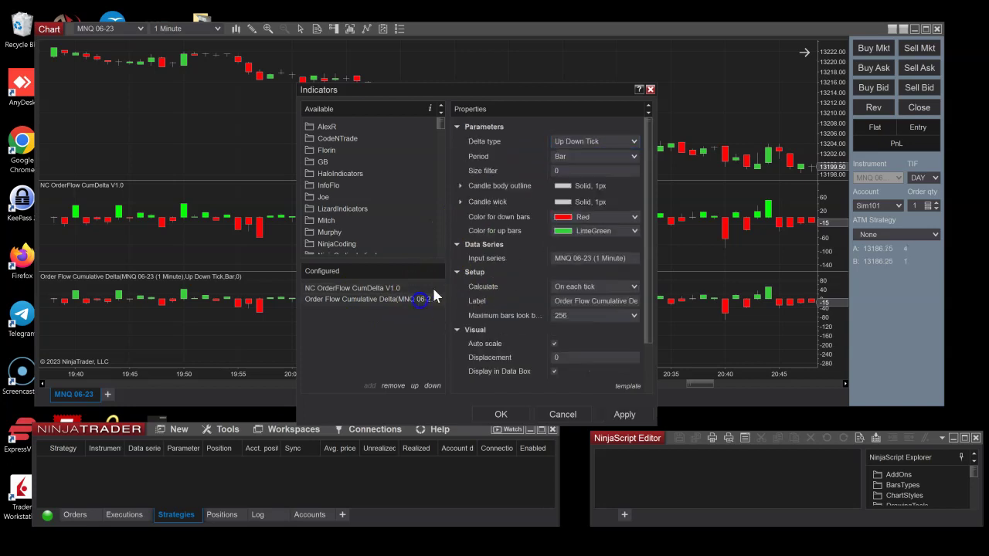
{"action": "left_click", "coordinate": [563, 141]}
{"action": "left_click", "coordinate": [568, 154]}
{"action": "left_click", "coordinate": [502, 414]}
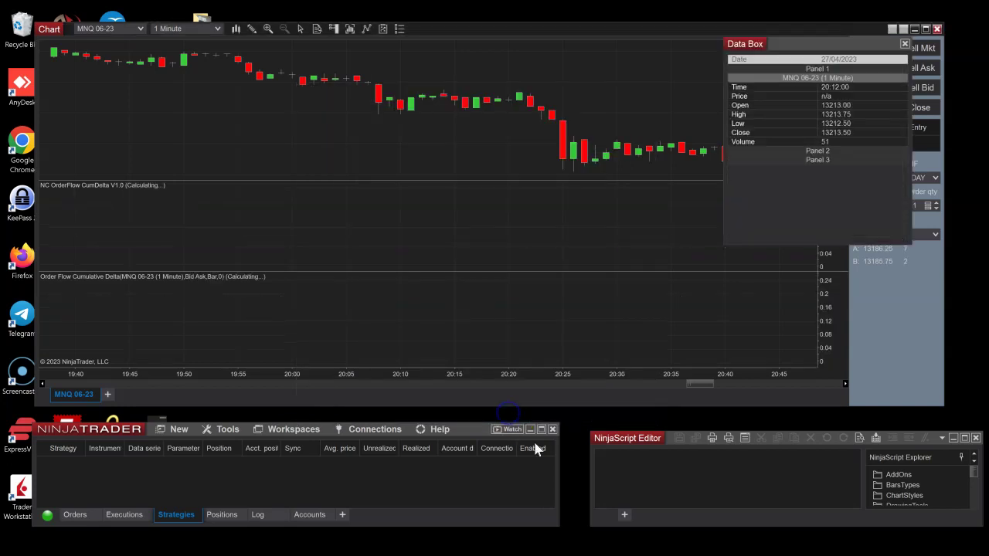
Step: Enlarge the Data Box to fit all values of both indicators and check bars from the 27/04/2023 session
{"action": "left_click", "coordinate": [570, 439]}
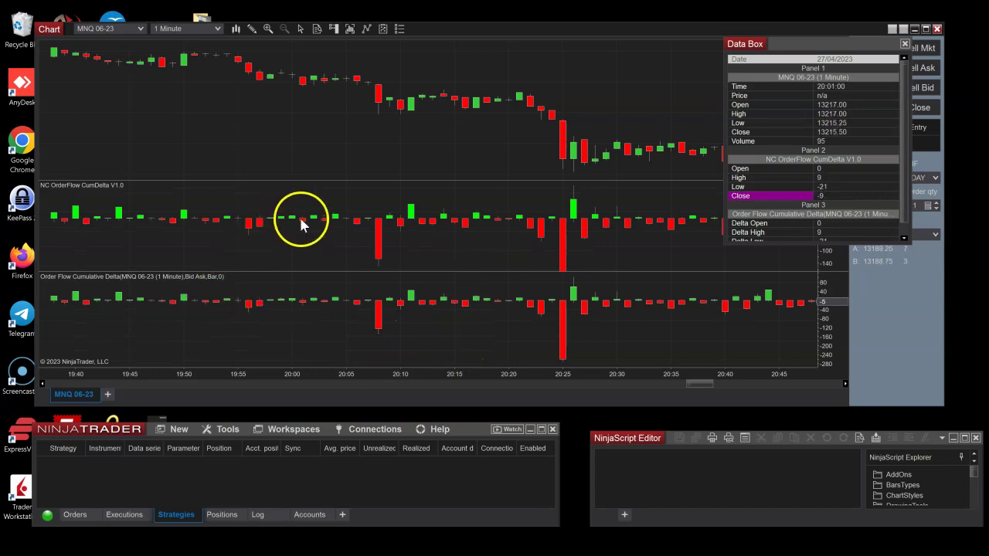
{"action": "left_click_drag", "start_coordinate": [824, 243], "coordinate": [823, 292]}
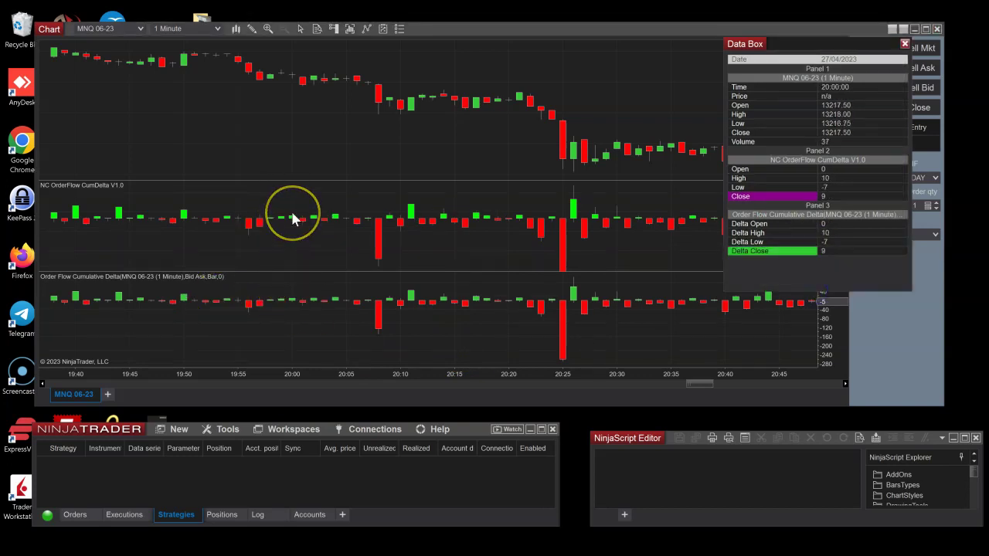
{"action": "left_click", "coordinate": [510, 222]}
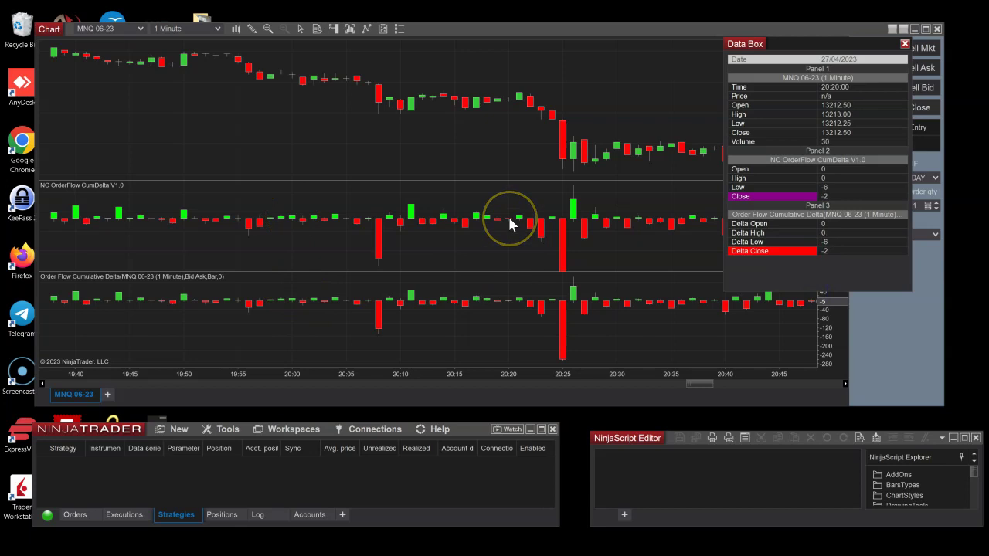
Step: Compare the two delta indicators in bid/ask mode on the latest live bars and the earlier 28/04/2023 bars
{"action": "left_click_drag", "start_coordinate": [509, 159], "coordinate": [835, 384]}
{"action": "left_click_drag", "start_coordinate": [667, 203], "coordinate": [364, 162]}
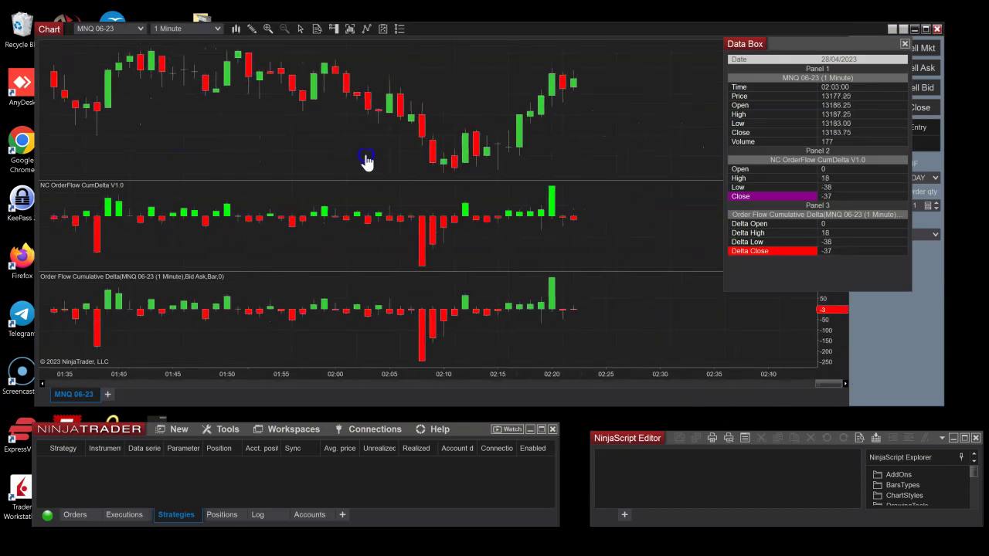
{"action": "left_click", "coordinate": [525, 258]}
{"action": "left_click", "coordinate": [576, 226]}
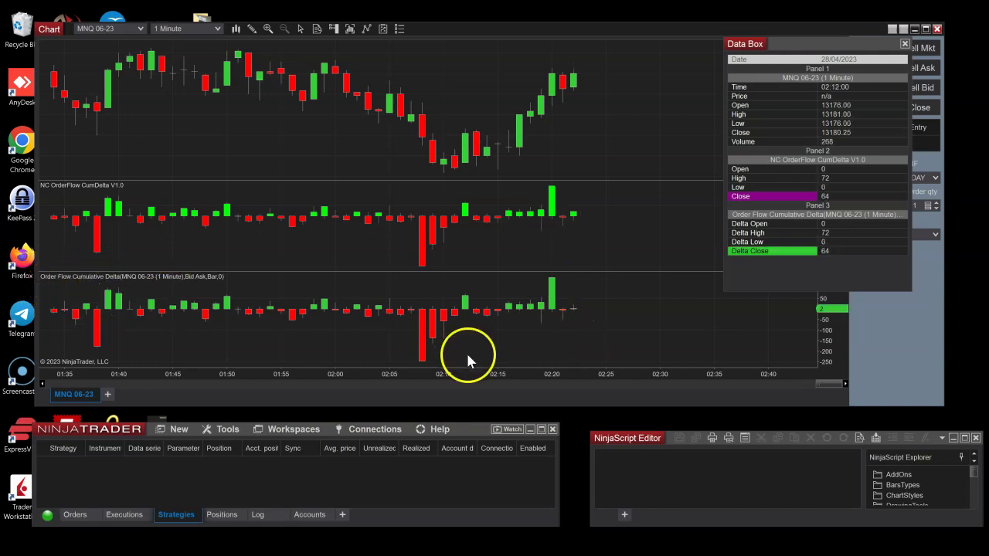
{"action": "left_click_drag", "start_coordinate": [566, 93], "coordinate": [464, 245]}
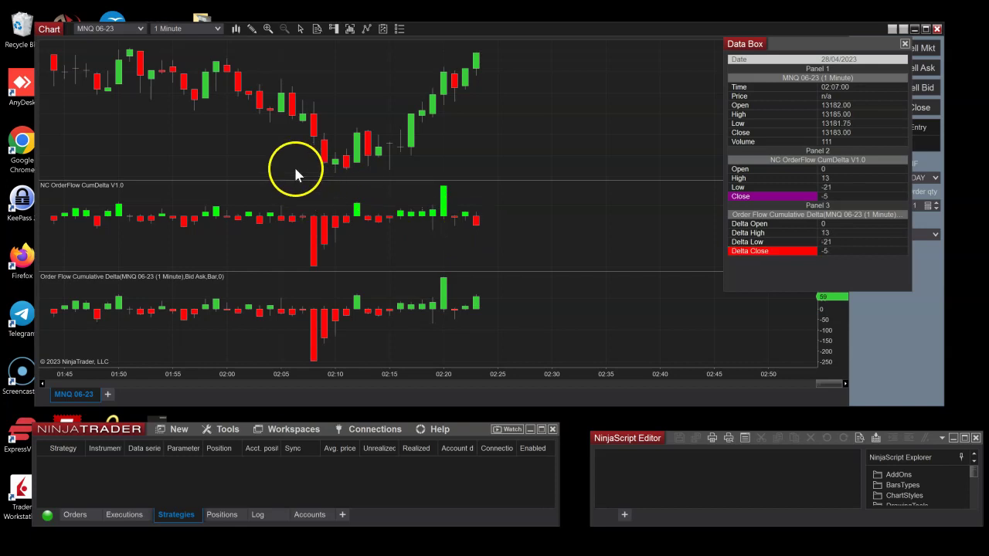
{"action": "left_click_drag", "start_coordinate": [342, 162], "coordinate": [540, 163]}
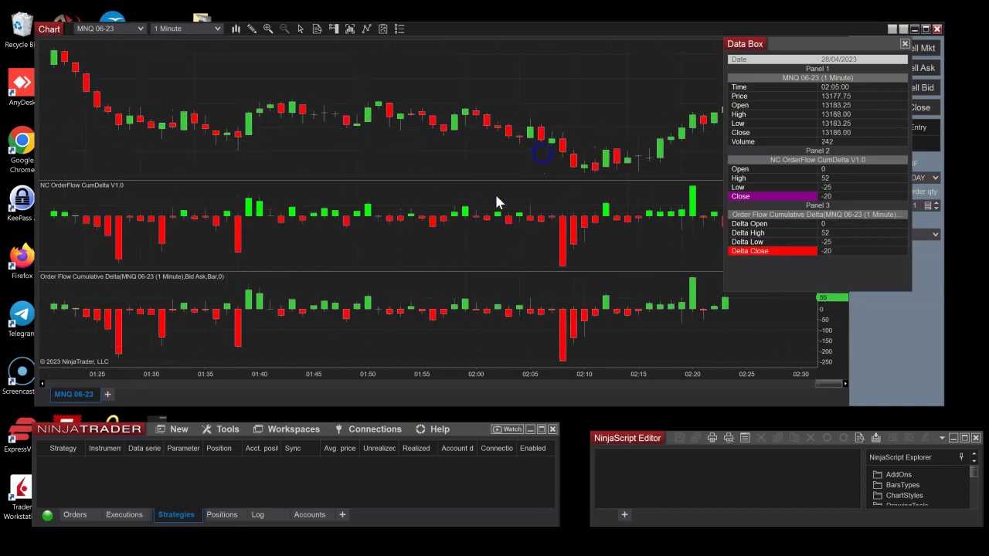
Step: Change the NC OrderFlow CumDelta V1.0 indicator's type back to UpDownTick
{"action": "right_click", "coordinate": [376, 162]}
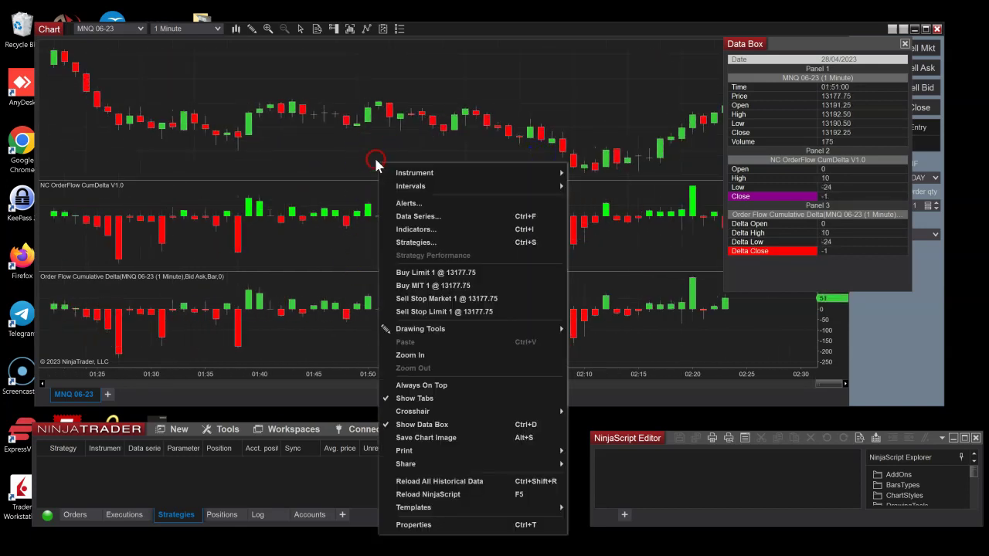
{"action": "left_click", "coordinate": [419, 230]}
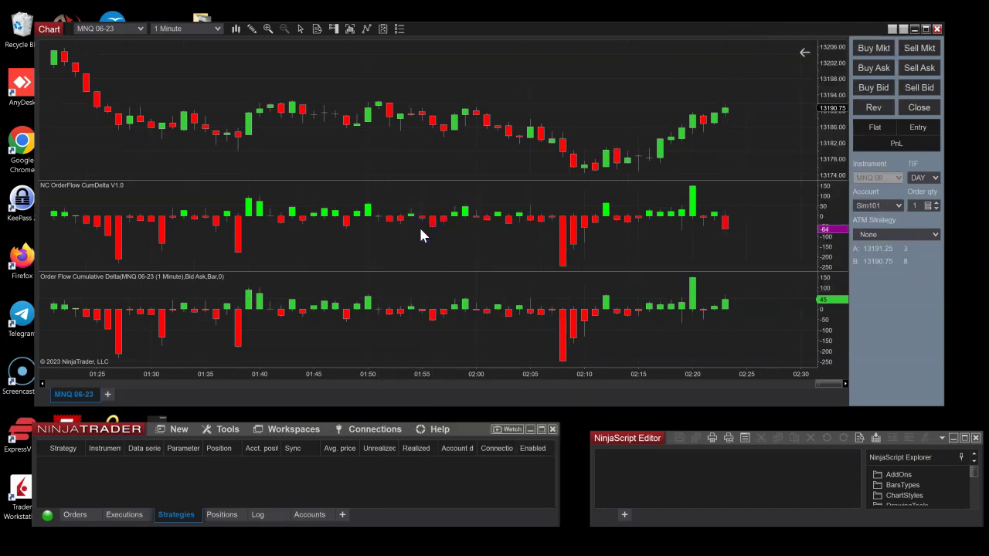
{"action": "left_click", "coordinate": [607, 143]}
{"action": "left_click", "coordinate": [604, 154]}
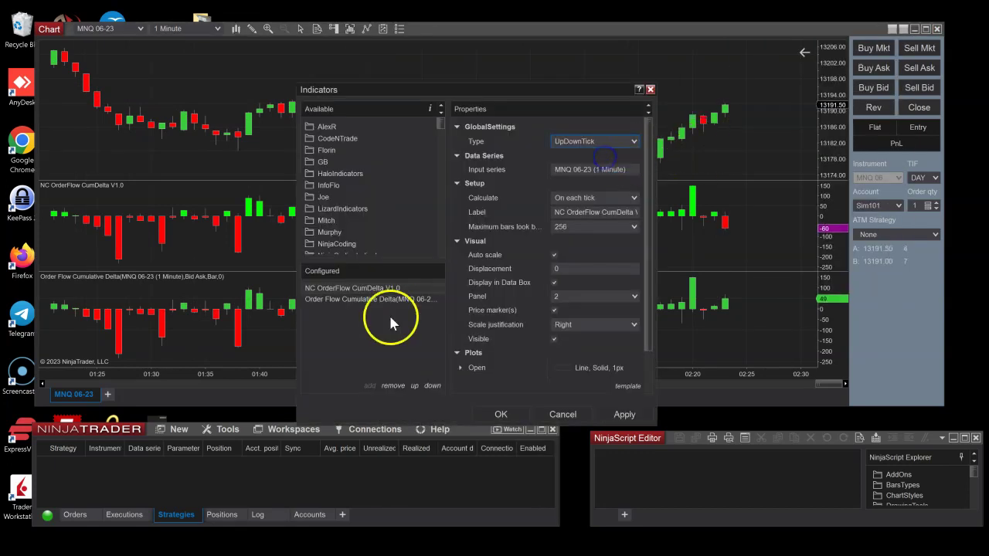
Step: Change the Order Flow Cumulative Delta indicator's delta type back to Up Down Tick and apply the changes
{"action": "left_click", "coordinate": [389, 298]}
{"action": "left_click", "coordinate": [598, 143]}
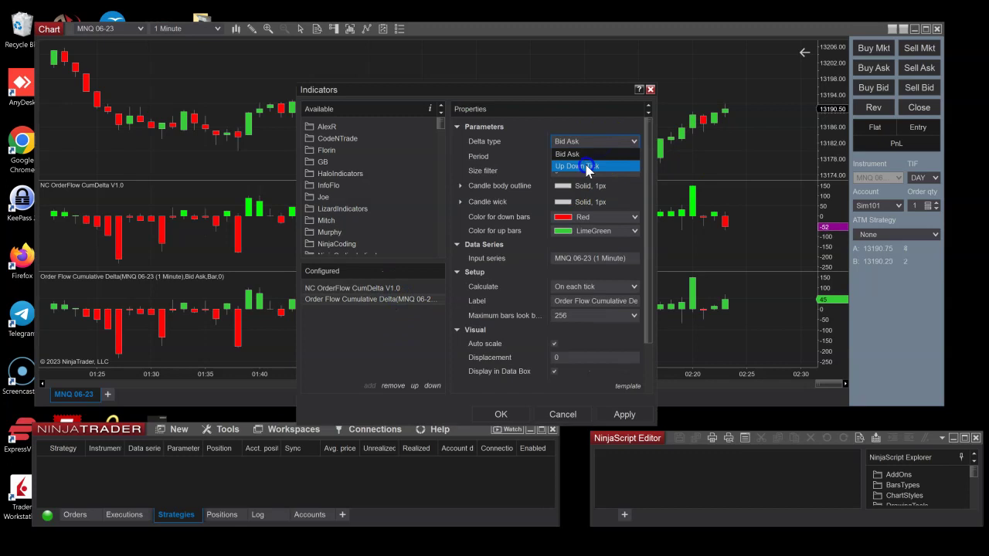
{"action": "left_click", "coordinate": [577, 166]}
{"action": "left_click", "coordinate": [496, 414]}
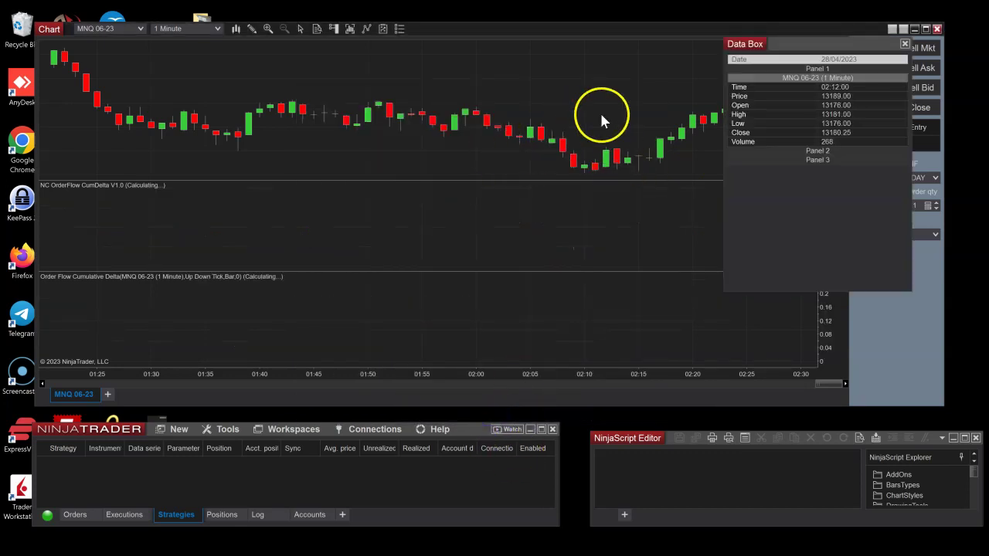
Step: Compare both indicators' delta values across recent and older bars after the return to up/down tick mode
{"action": "left_click_drag", "start_coordinate": [600, 110], "coordinate": [636, 94]}
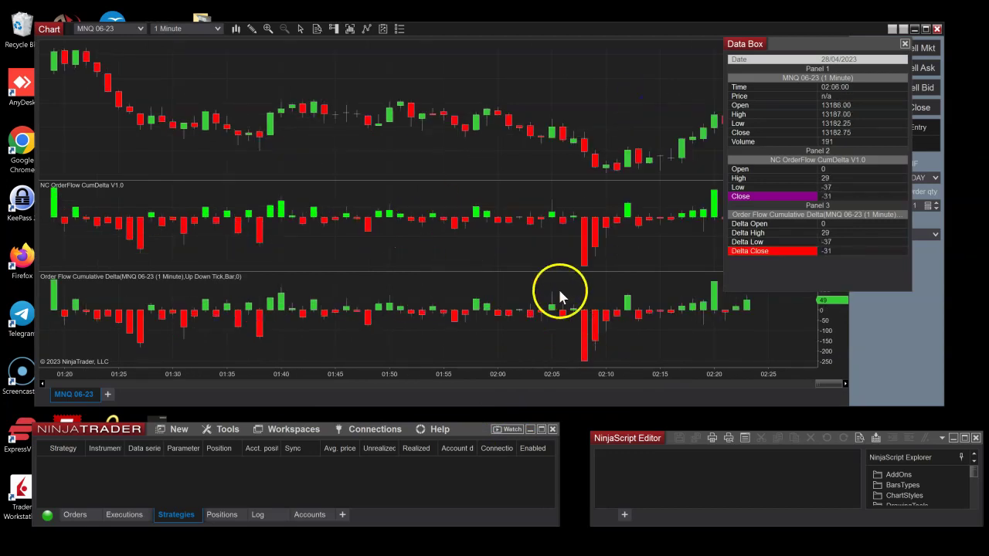
{"action": "left_click_drag", "start_coordinate": [523, 164], "coordinate": [445, 158]}
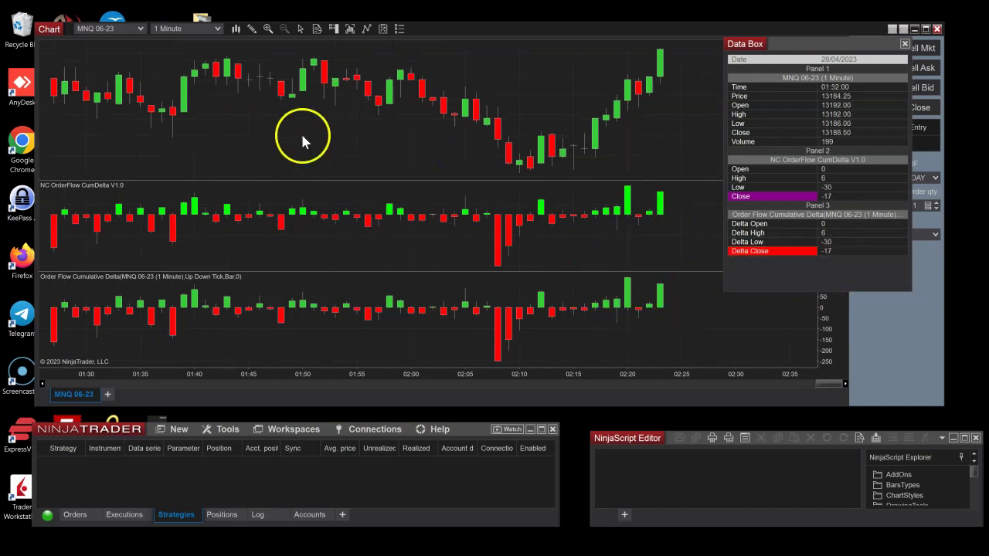
{"action": "left_click_drag", "start_coordinate": [258, 173], "coordinate": [455, 170]}
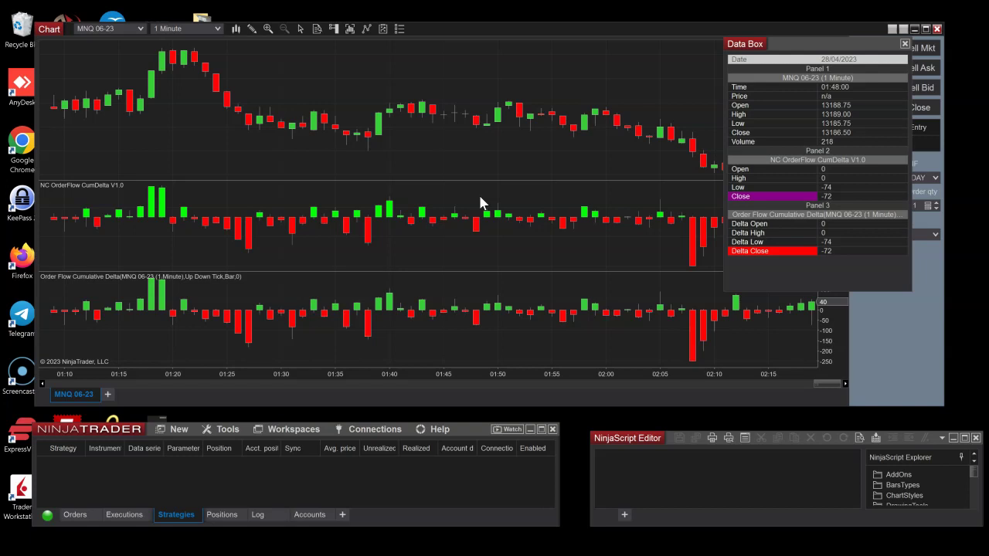
{"action": "left_click", "coordinate": [471, 193]}
{"action": "left_click", "coordinate": [496, 171]}
{"action": "left_click", "coordinate": [486, 335]}
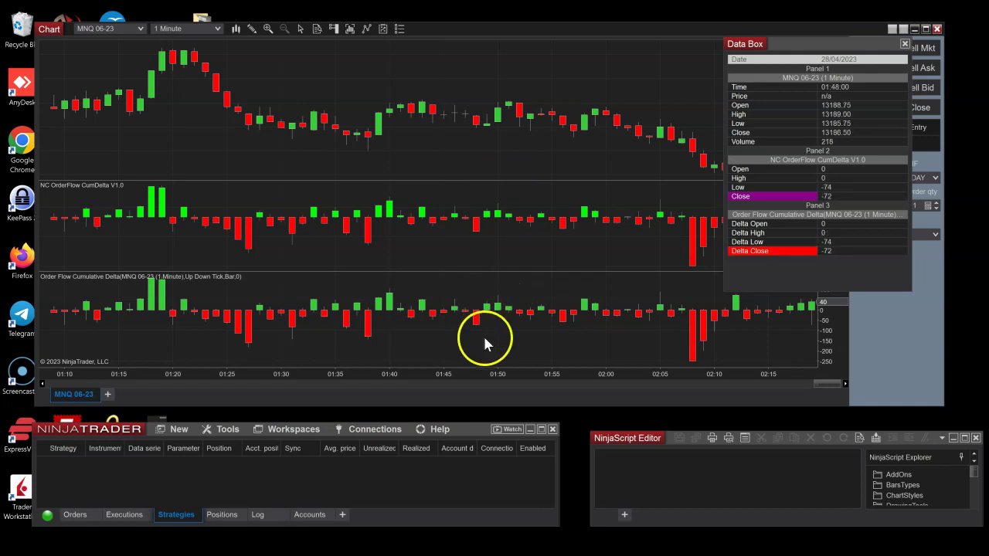